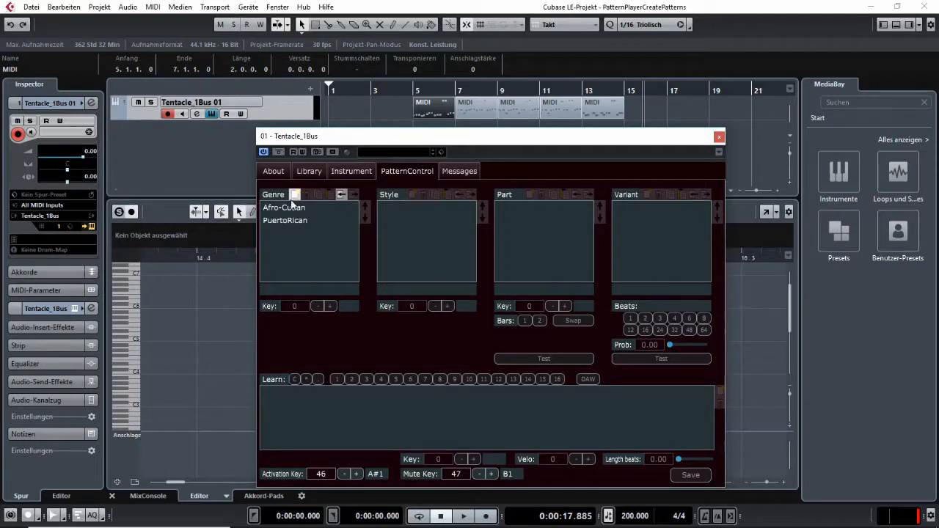
Create a new genre and name it Tutorial.
{"action": "left_click", "coordinate": [293, 195]}
{"action": "left_click", "coordinate": [284, 289]}
{"action": "key", "text": "BackSpace"}
{"action": "key", "text": "BackSpace"}
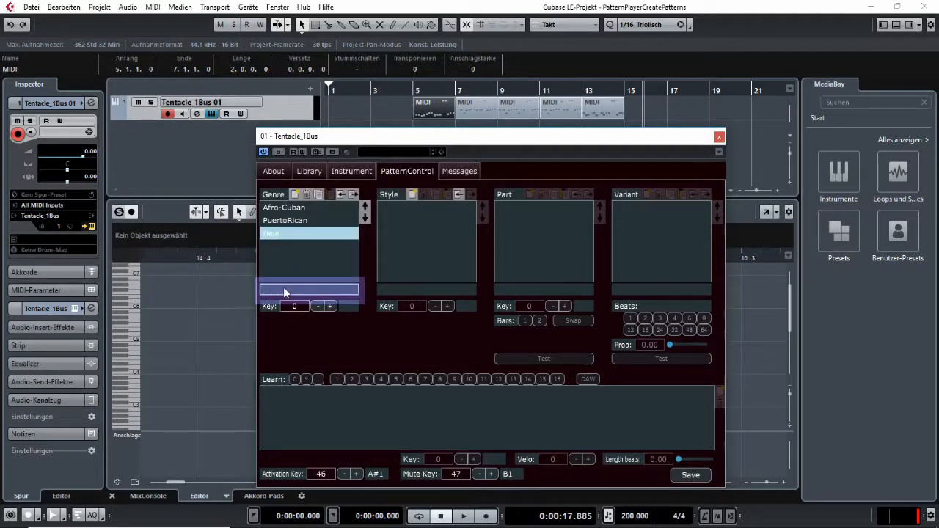
{"action": "type", "text": "Tutorial"}
{"action": "key", "text": "Return"}
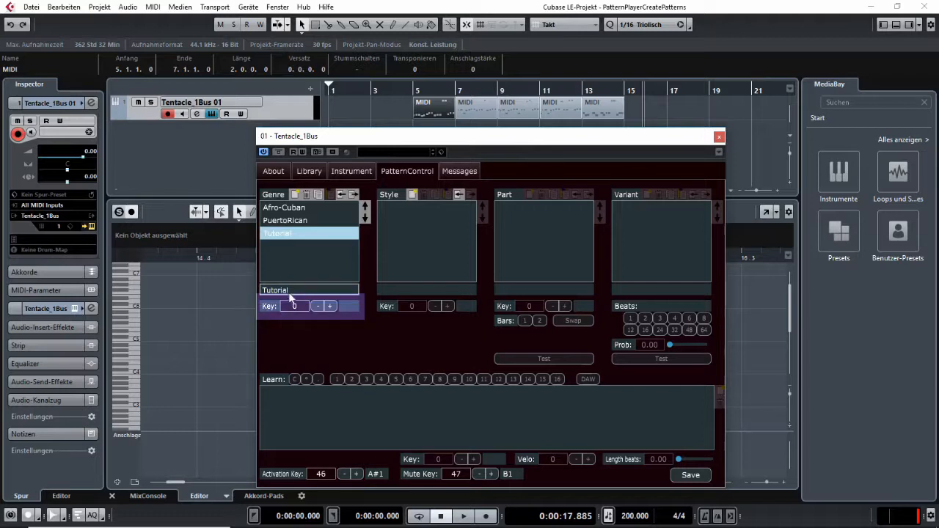
Check the keys assigned to the existing genres and set the Tutorial genre's key to 50.
{"action": "left_click", "coordinate": [291, 208]}
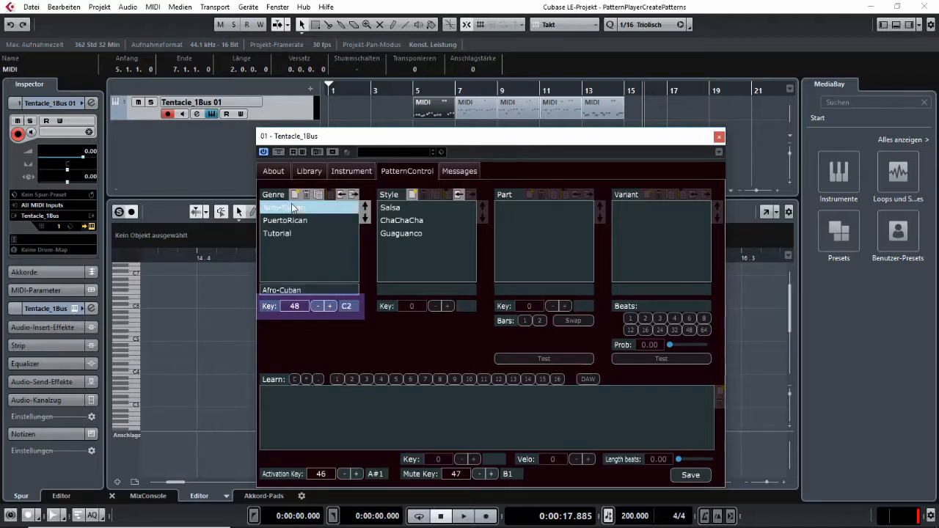
{"action": "left_click", "coordinate": [286, 220]}
{"action": "left_click", "coordinate": [283, 233]}
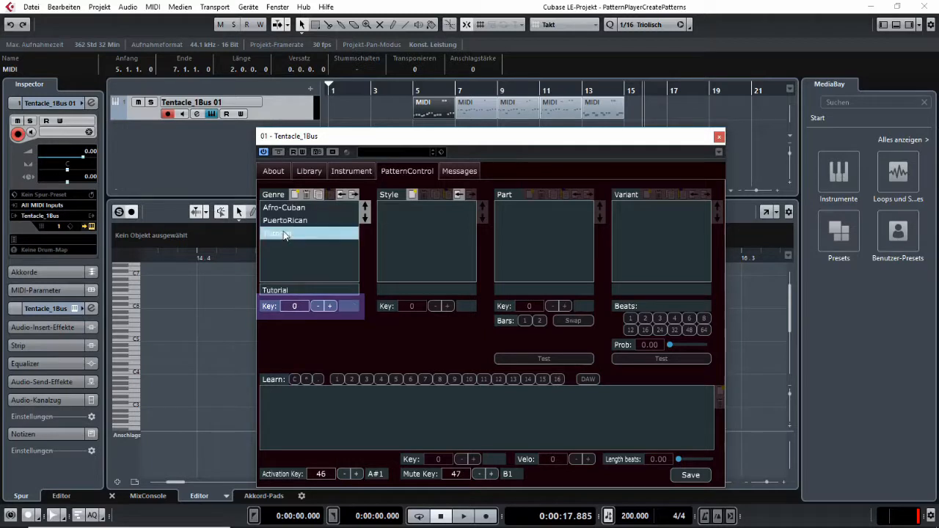
{"action": "left_click", "coordinate": [296, 305]}
{"action": "key", "text": "BackSpace"}
{"action": "type", "text": "50"}
{"action": "key", "text": "Return"}
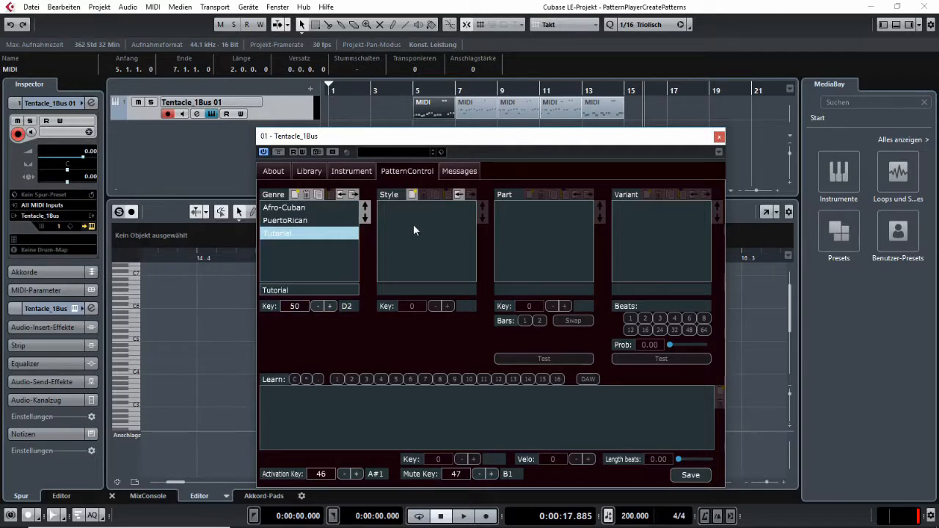
Add a style named Style1 to the Tutorial genre and set its key to 60.
{"action": "left_click", "coordinate": [412, 194]}
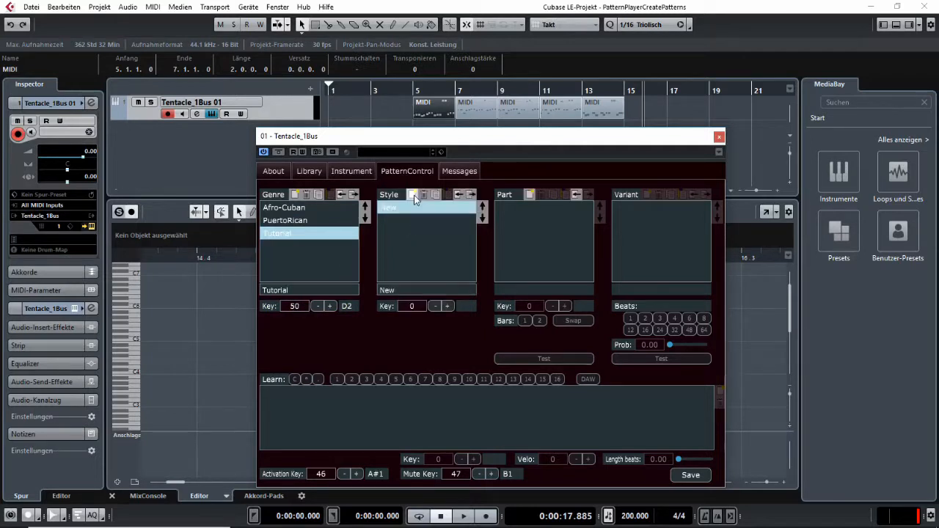
{"action": "left_click", "coordinate": [399, 286]}
{"action": "type", "text": "Style1"}
{"action": "key", "text": "Return"}
{"action": "left_click", "coordinate": [413, 305]}
{"action": "type", "text": "60"}
{"action": "key", "text": "Return"}
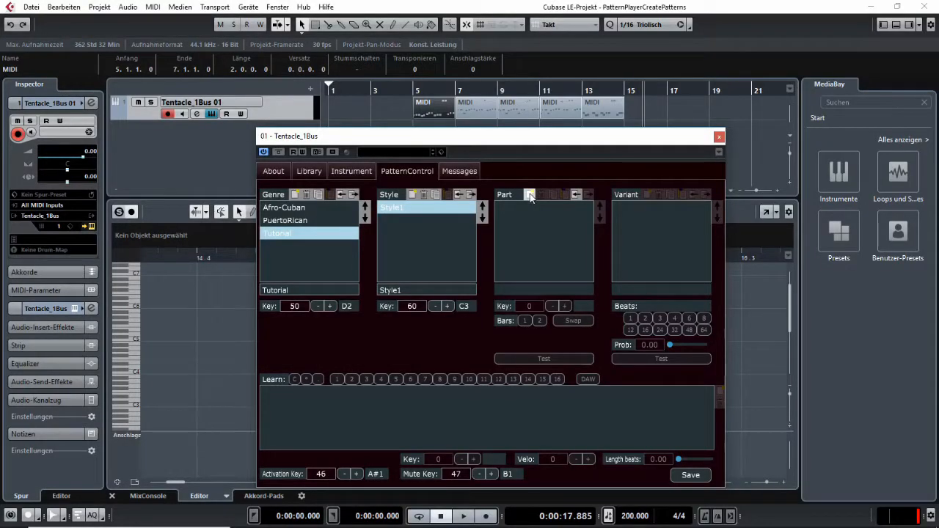
Add a part named Part1 to Style1 with key 72 and a length of 2 bars.
{"action": "left_click", "coordinate": [530, 194]}
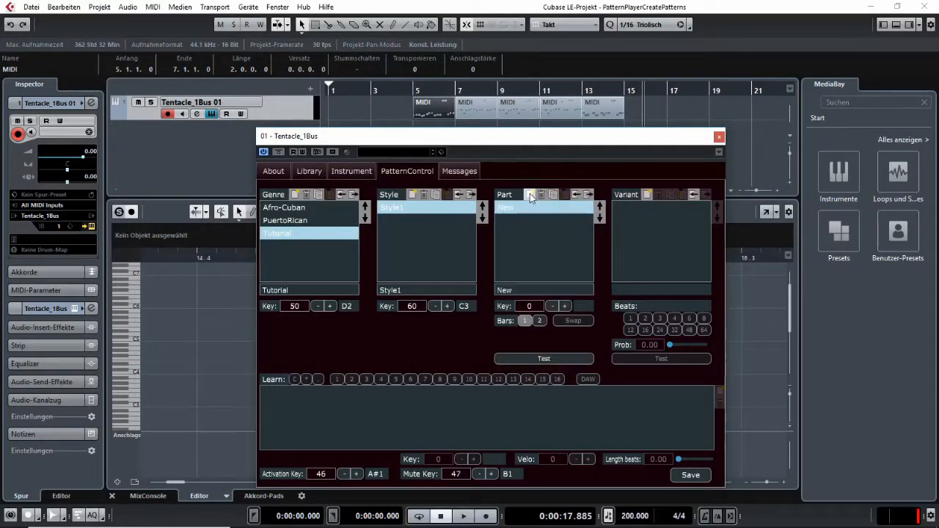
{"action": "left_click", "coordinate": [523, 290]}
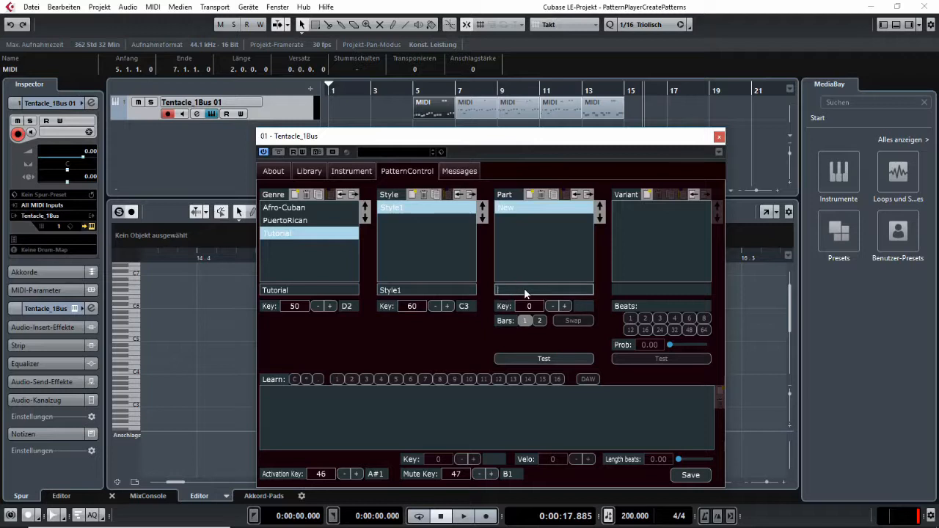
{"action": "type", "text": "Part1"}
{"action": "left_click", "coordinate": [527, 308]}
{"action": "type", "text": "72"}
{"action": "key", "text": "Return"}
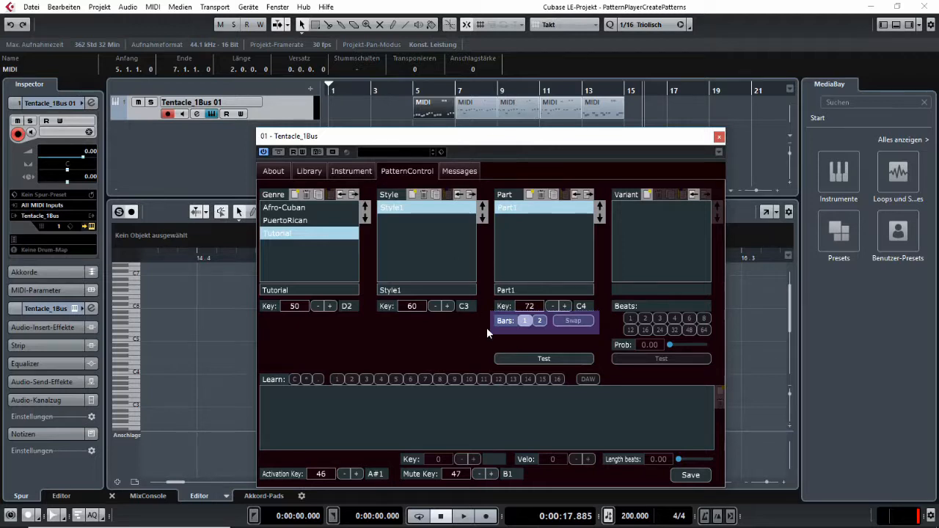
{"action": "left_click", "coordinate": [542, 322]}
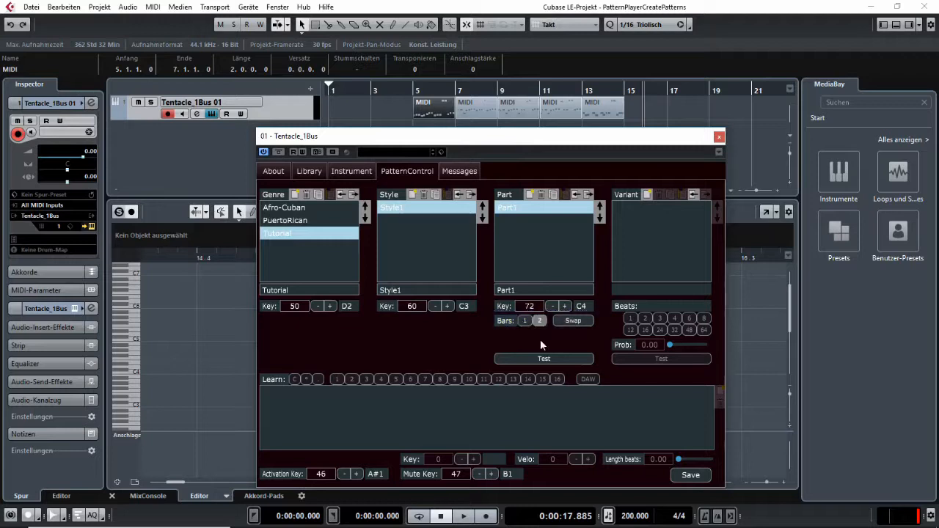
Add five new variants to Part1.
{"action": "left_click", "coordinate": [646, 195]}
{"action": "left_click", "coordinate": [645, 195]}
{"action": "left_click", "coordinate": [645, 195]}
{"action": "left_click", "coordinate": [646, 195]}
{"action": "left_click", "coordinate": [645, 195]}
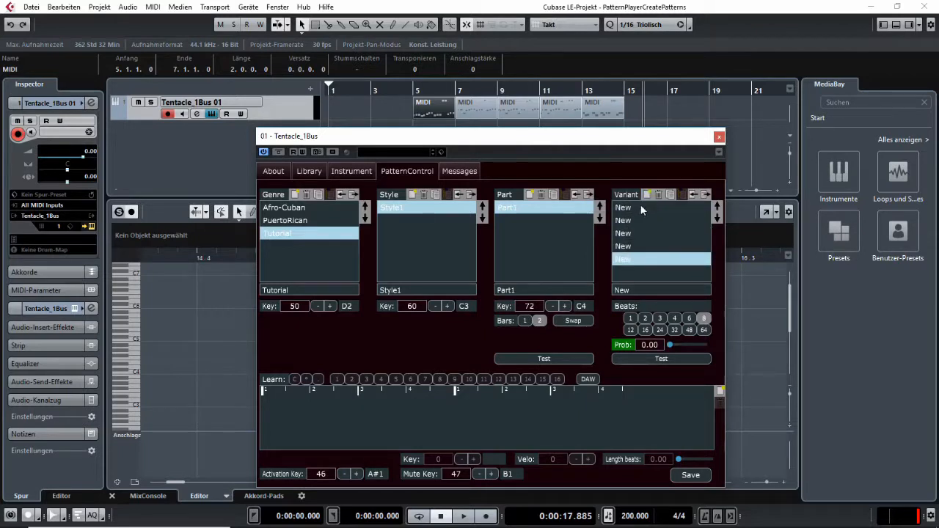
Rename the first two variants as New1 and New2.
{"action": "left_click", "coordinate": [644, 207]}
{"action": "left_click", "coordinate": [642, 288]}
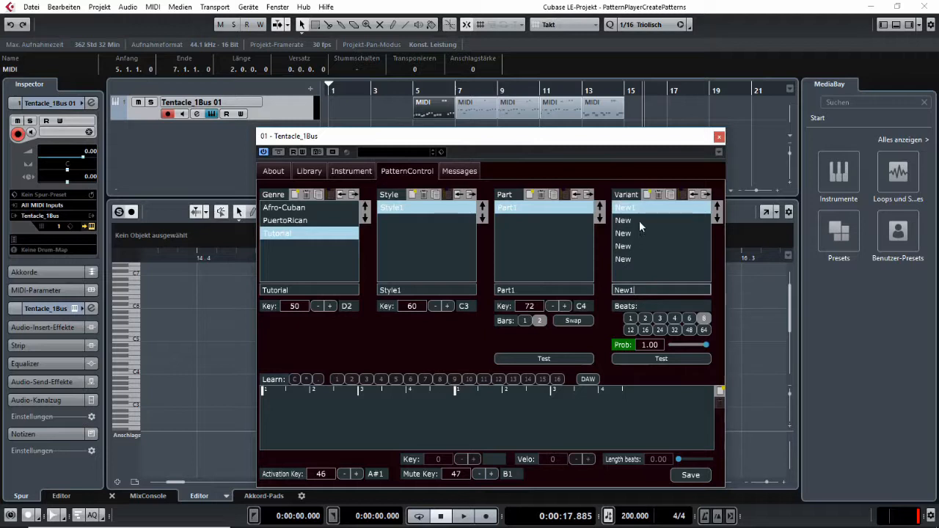
{"action": "left_click", "coordinate": [639, 221]}
{"action": "left_click", "coordinate": [637, 292]}
{"action": "type", "text": "2"}
{"action": "key", "text": "Return"}
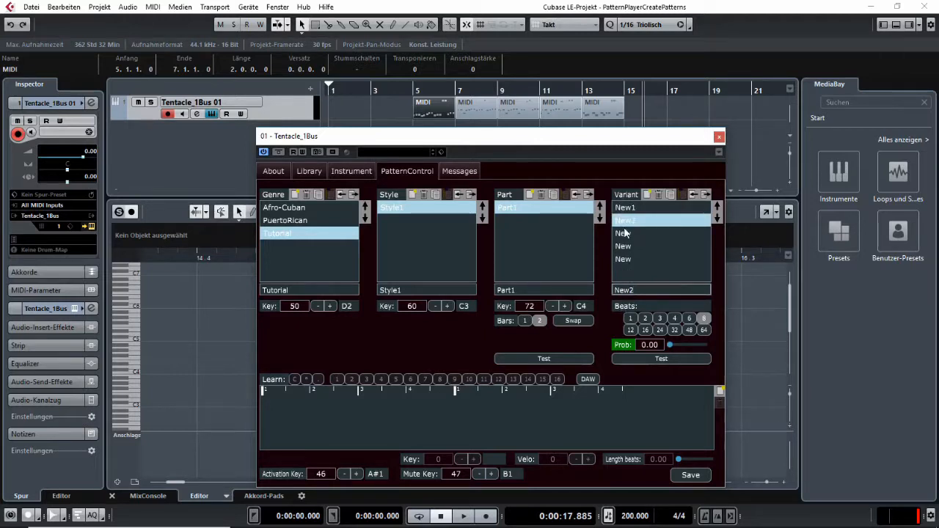
Rename the remaining three variants as New3, New4 and New5.
{"action": "left_click", "coordinate": [624, 232]}
{"action": "left_click", "coordinate": [646, 290]}
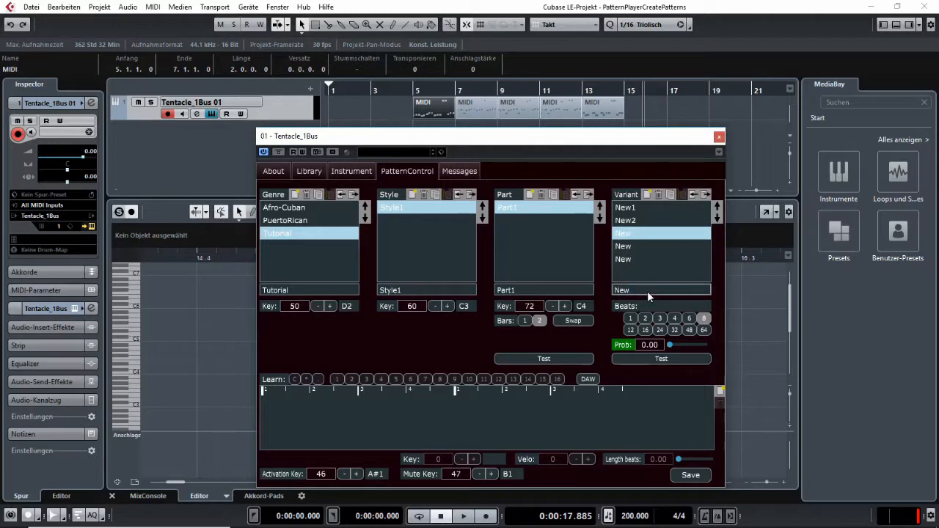
{"action": "type", "text": "3"}
{"action": "left_click", "coordinate": [623, 245]}
{"action": "left_click", "coordinate": [638, 291]}
{"action": "key", "text": "Return"}
{"action": "left_click", "coordinate": [636, 261]}
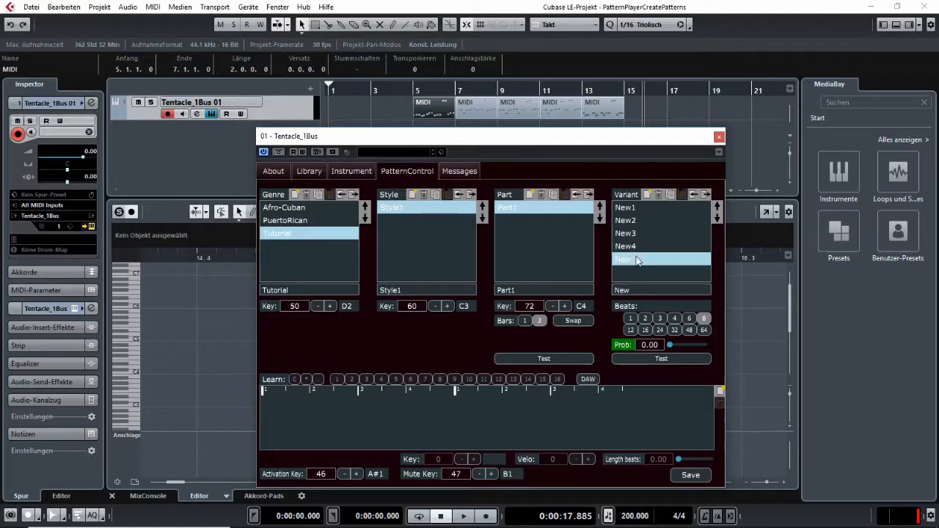
{"action": "left_click", "coordinate": [638, 290]}
{"action": "type", "text": "5"}
{"action": "key", "text": "Return"}
Record the pattern for variant New1 with DAW learning by playing the MIDI clip that starts at bar 5.
{"action": "left_click", "coordinate": [637, 210]}
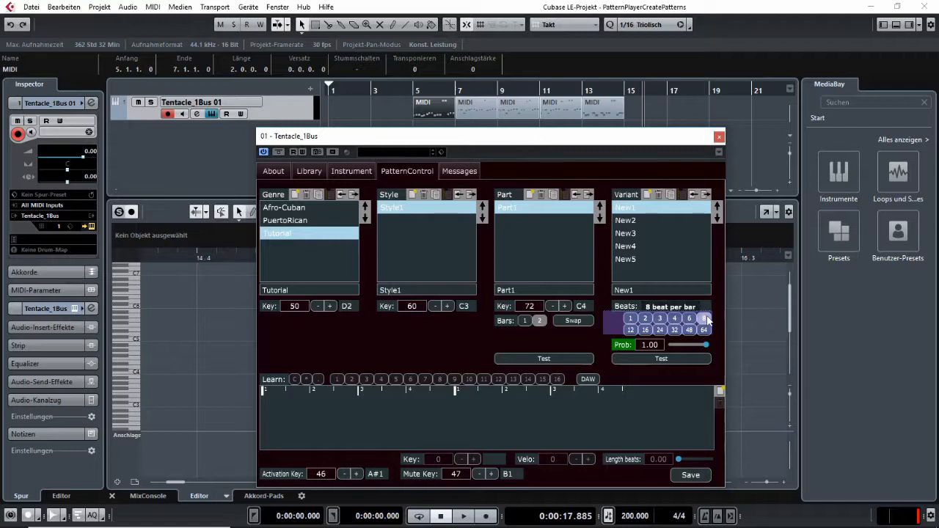
{"action": "left_click", "coordinate": [589, 379]}
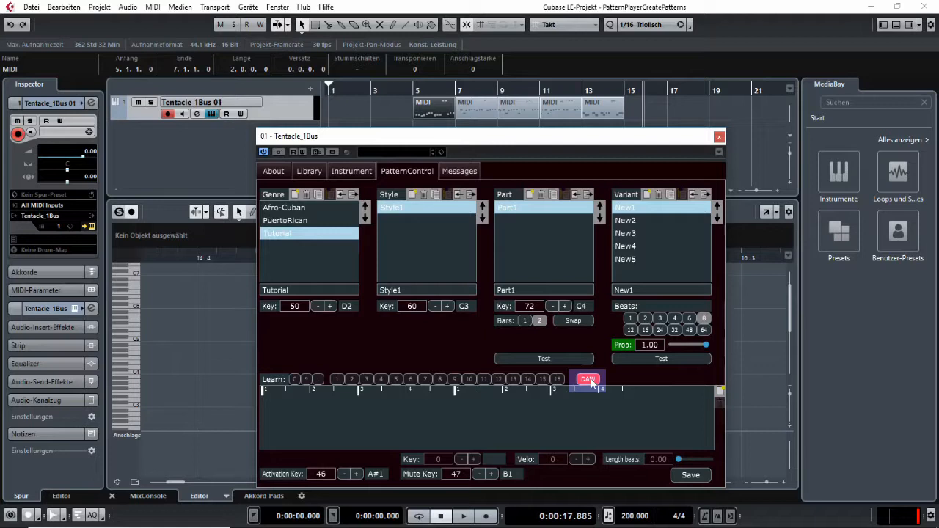
{"action": "left_click", "coordinate": [588, 379]}
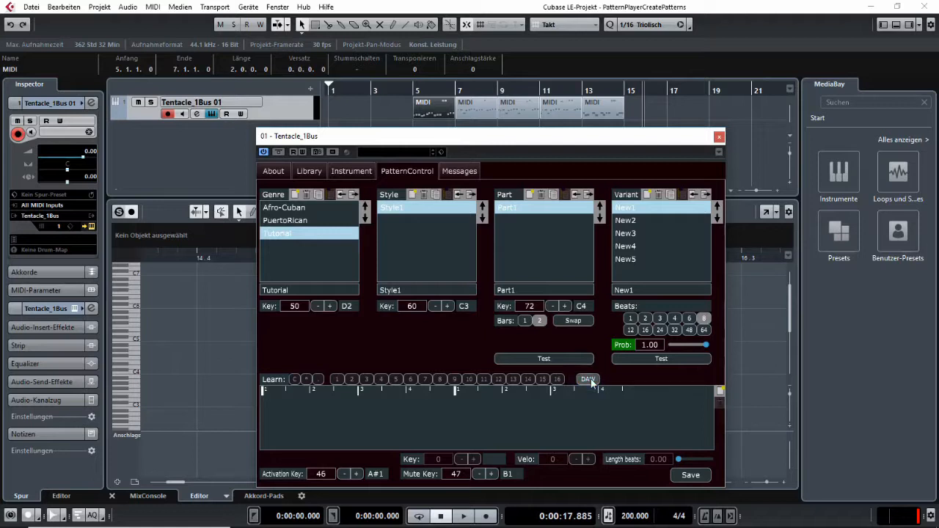
{"action": "left_click", "coordinate": [413, 91]}
{"action": "key", "text": "space"}
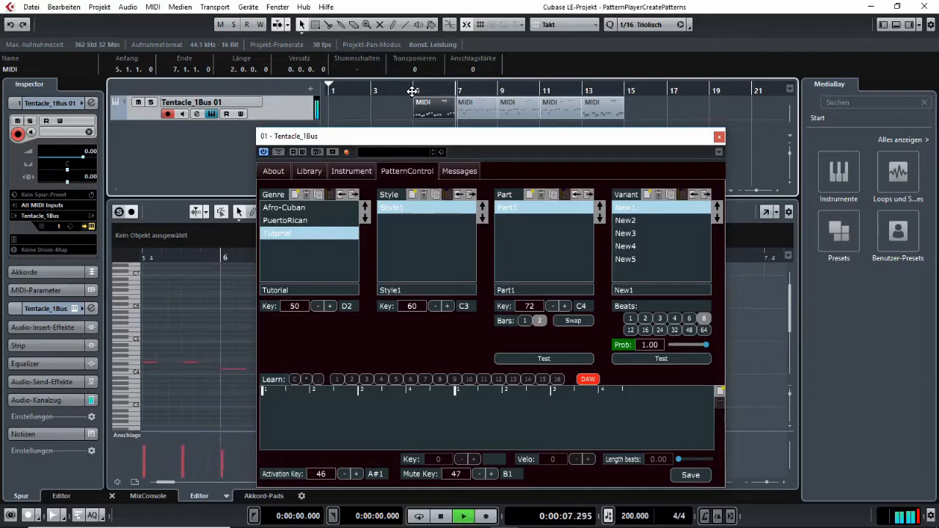
{"action": "key", "text": "space"}
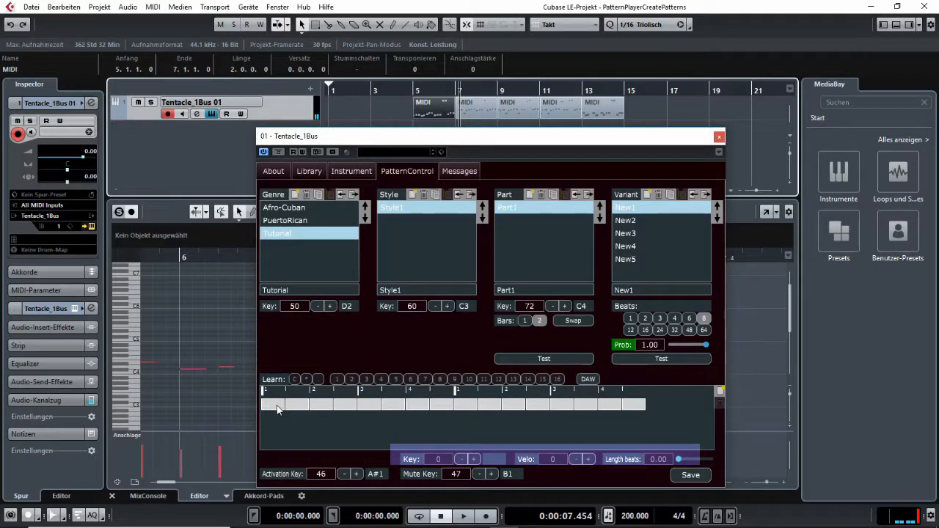
Examine the key, velocity and length of several notes in the New1 pattern and test-play the variant.
{"action": "left_click", "coordinate": [277, 406]}
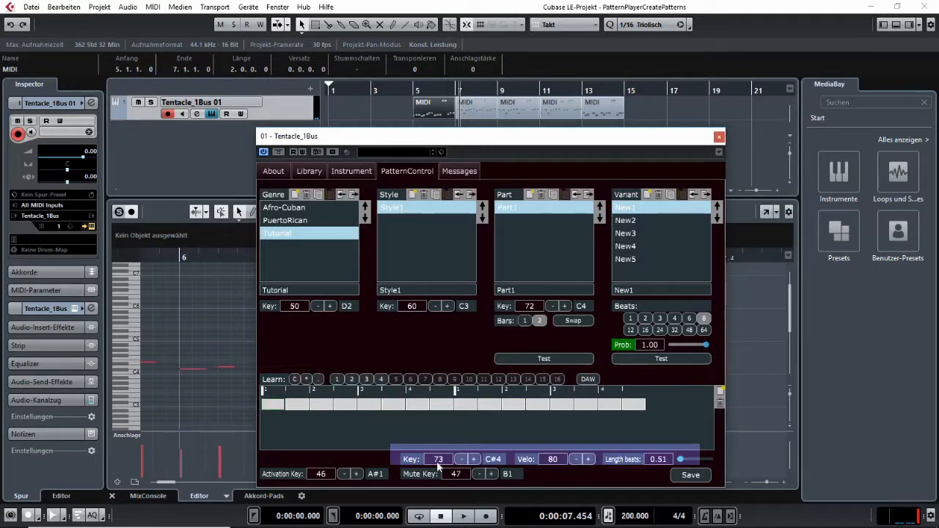
{"action": "left_click", "coordinate": [302, 406]}
{"action": "key", "text": "Right"}
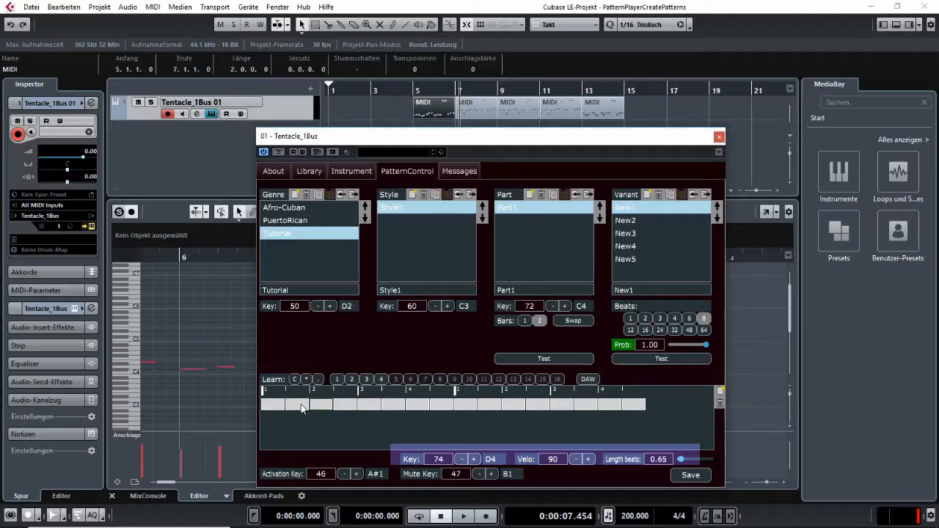
{"action": "left_click", "coordinate": [352, 408]}
{"action": "left_click", "coordinate": [373, 404]}
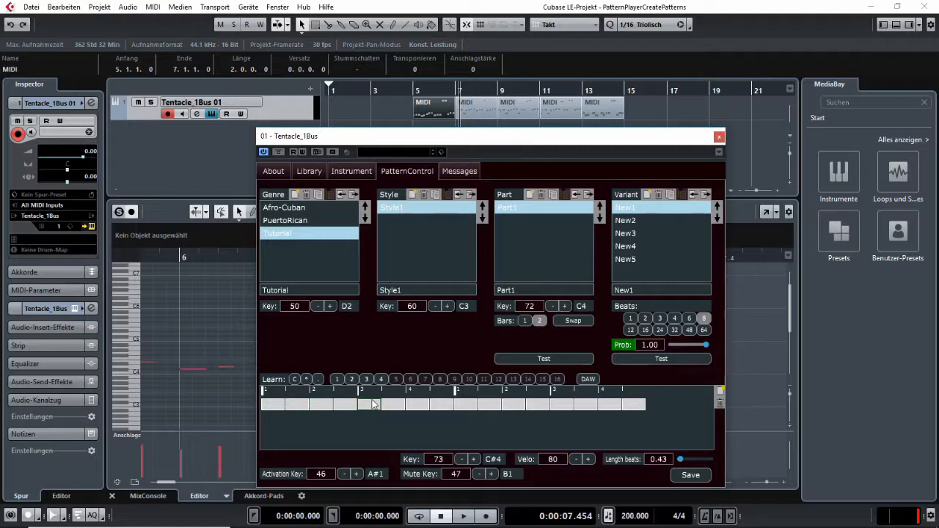
{"action": "left_click", "coordinate": [662, 360]}
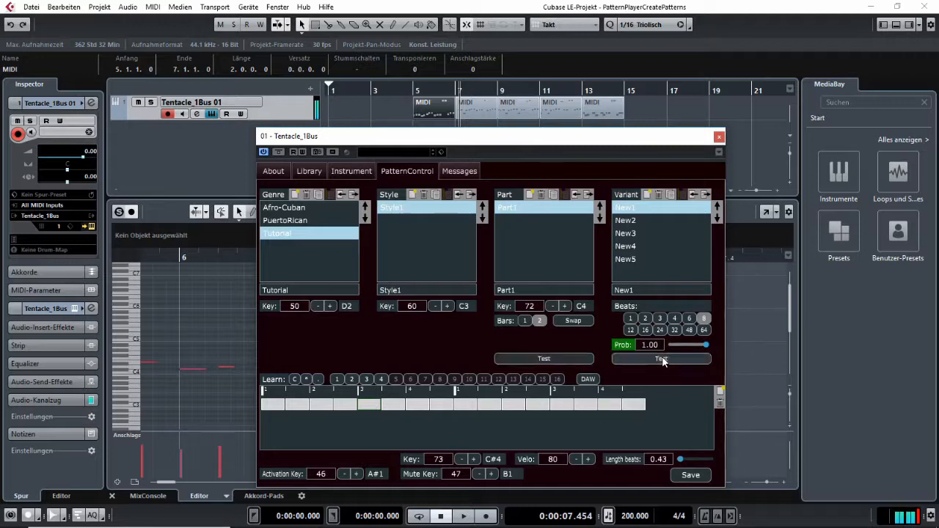
Record the pattern for variant New2 with DAW learning by playing the MIDI clip that starts at bar 7.
{"action": "left_click", "coordinate": [625, 221]}
{"action": "left_click", "coordinate": [587, 378]}
{"action": "left_click", "coordinate": [455, 88]}
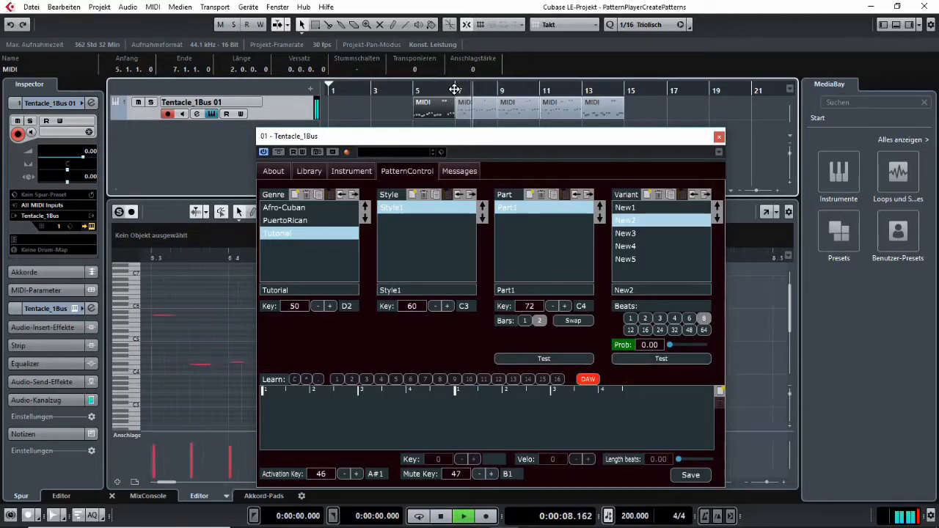
{"action": "key", "text": "space"}
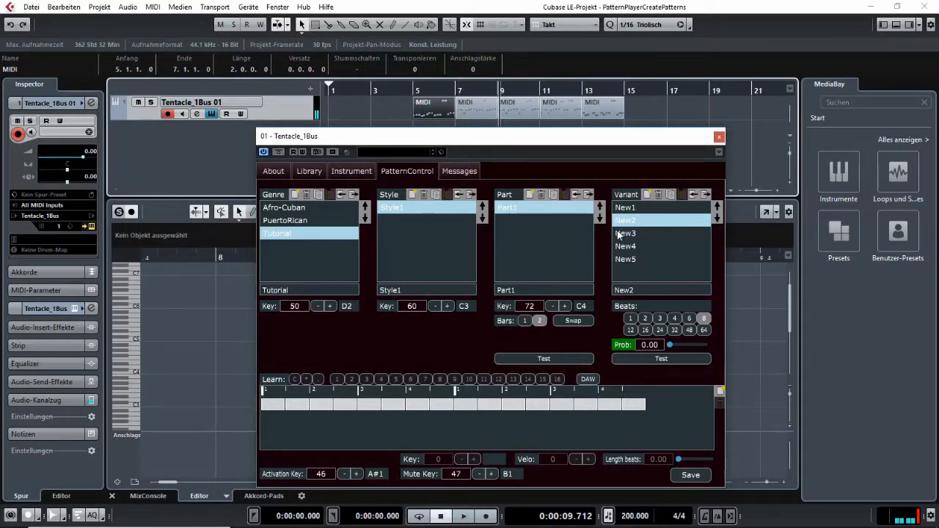
Record the pattern for variant New3 with DAW learning by playing the MIDI clip that starts at bar 9.
{"action": "left_click", "coordinate": [620, 233]}
{"action": "left_click", "coordinate": [589, 378]}
{"action": "left_click", "coordinate": [497, 91]}
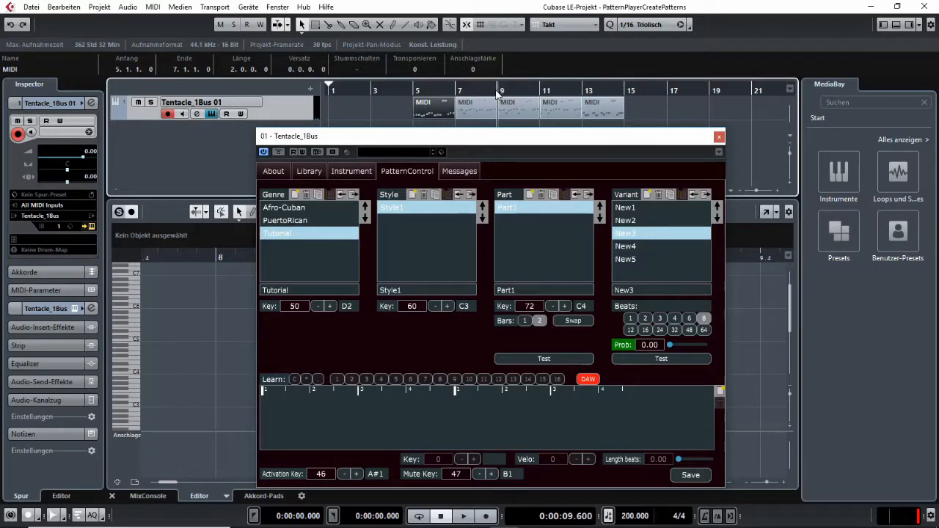
{"action": "key", "text": "space"}
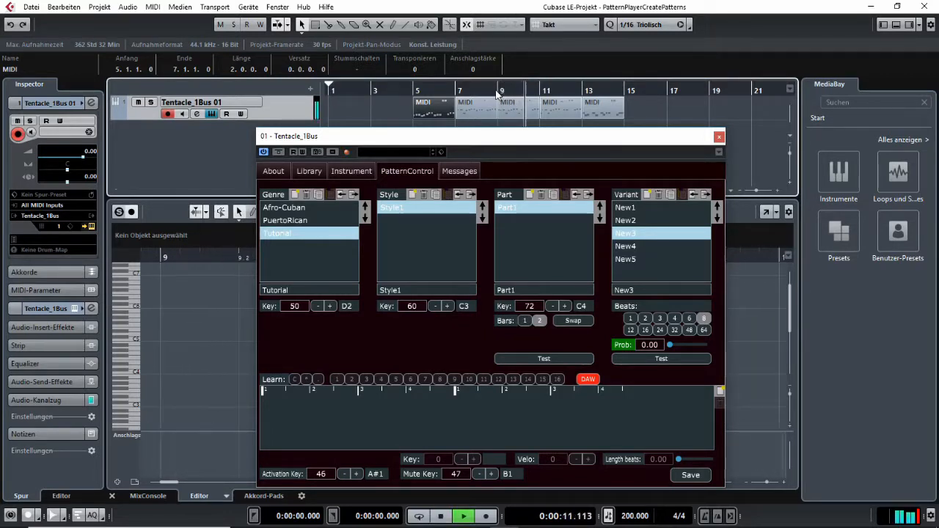
{"action": "key", "text": "space"}
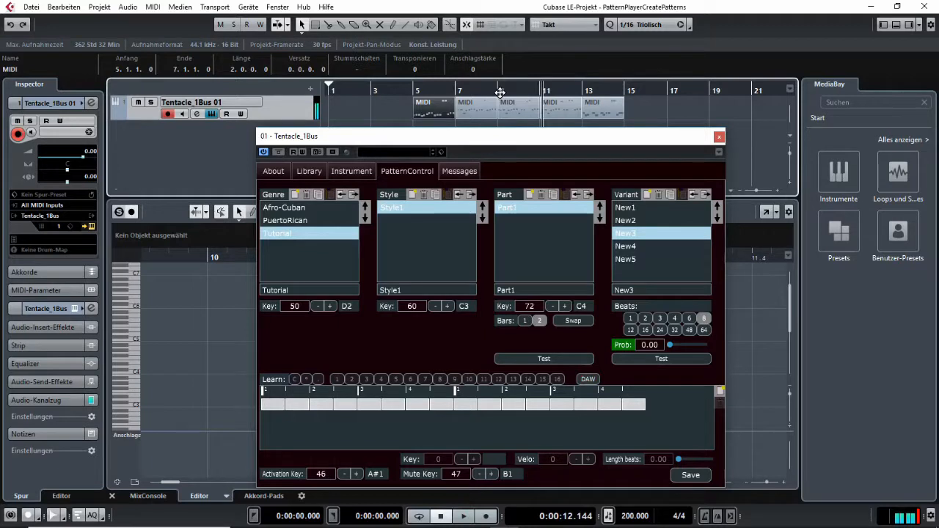
Record the pattern for variant New4 with DAW learning by playing the MIDI clip that starts at bar 11.
{"action": "left_click", "coordinate": [634, 246]}
{"action": "left_click", "coordinate": [540, 91]}
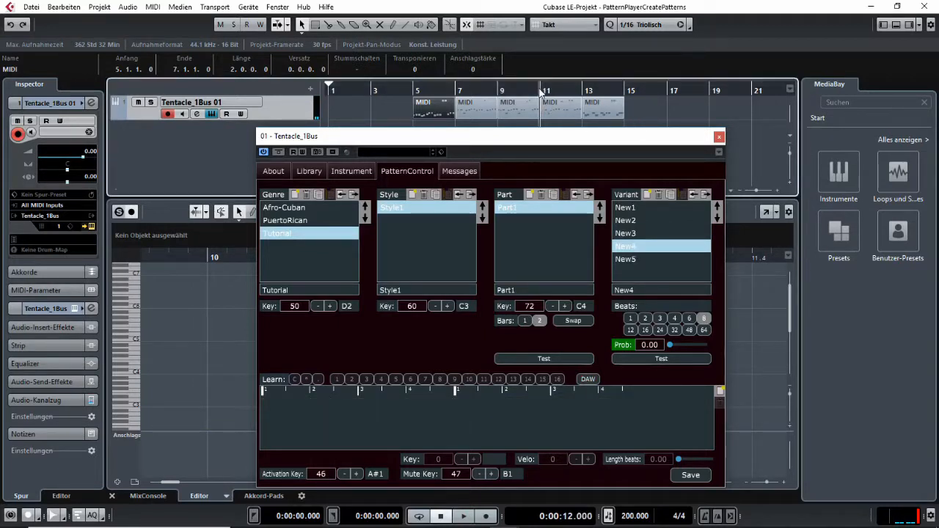
{"action": "left_click", "coordinate": [590, 381]}
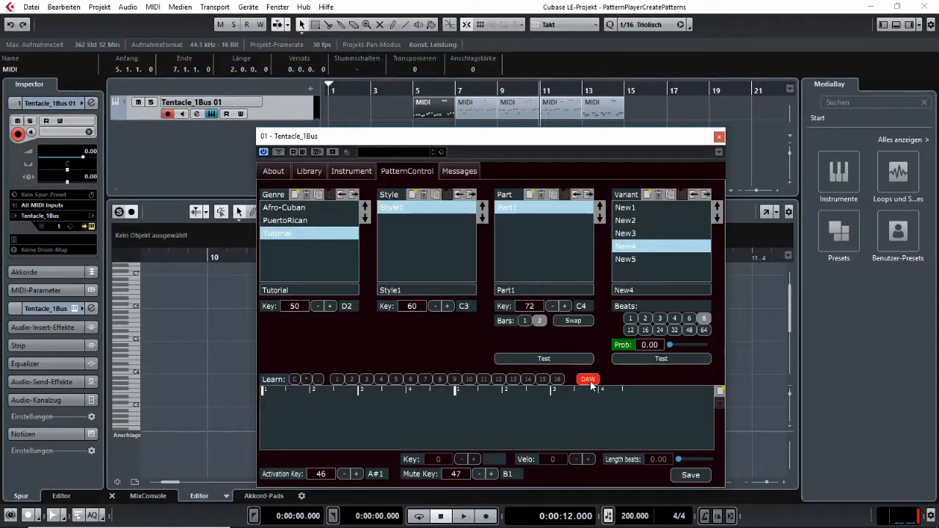
{"action": "key", "text": "space"}
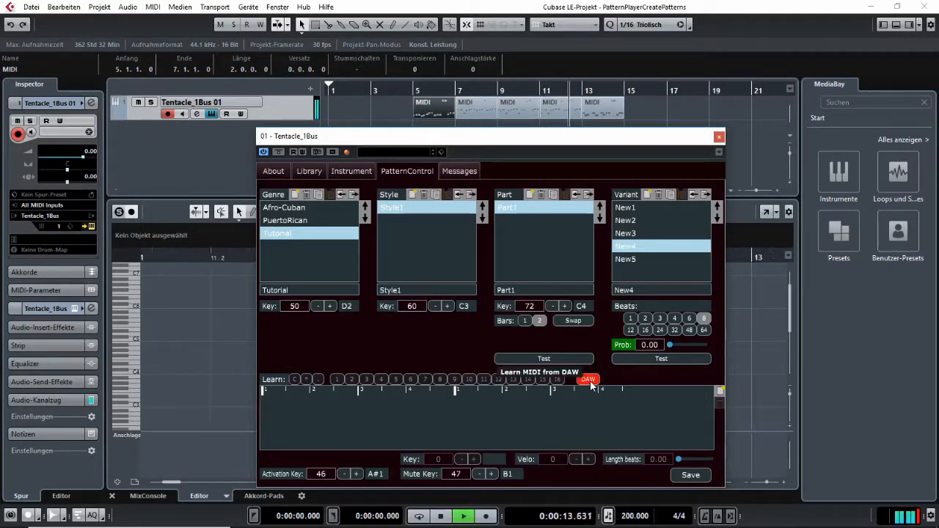
{"action": "key", "text": "space"}
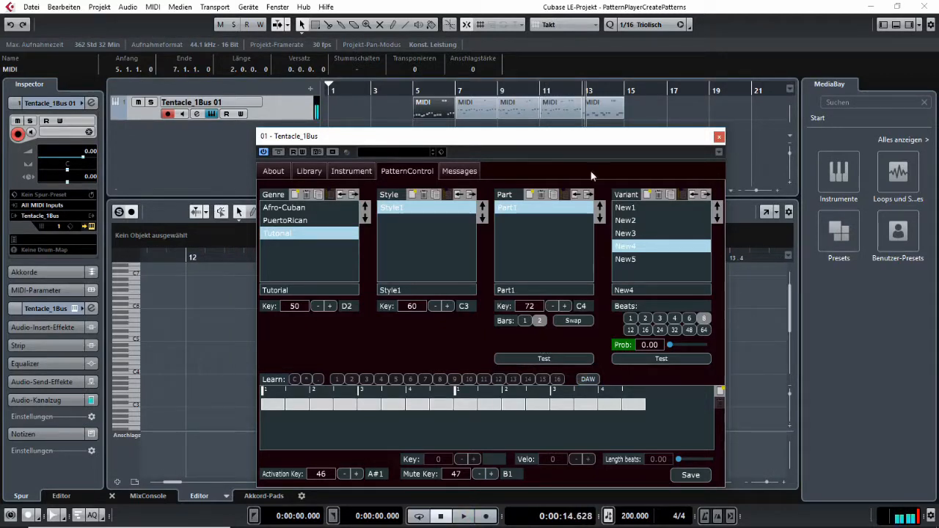
Open the MIDI clip that starts at bar 13 for note editing and play it back to hear its triplet ending.
{"action": "left_click", "coordinate": [636, 260]}
{"action": "left_click", "coordinate": [719, 137]}
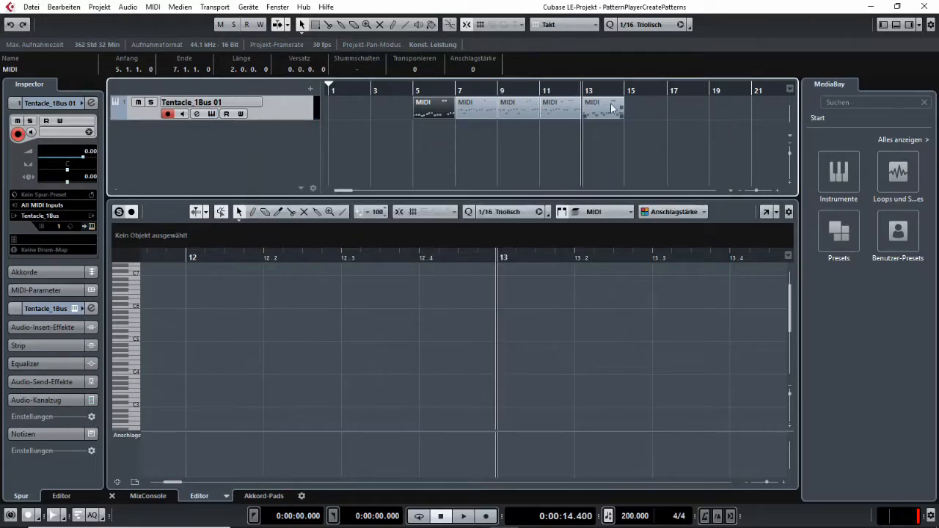
{"action": "left_click", "coordinate": [596, 112]}
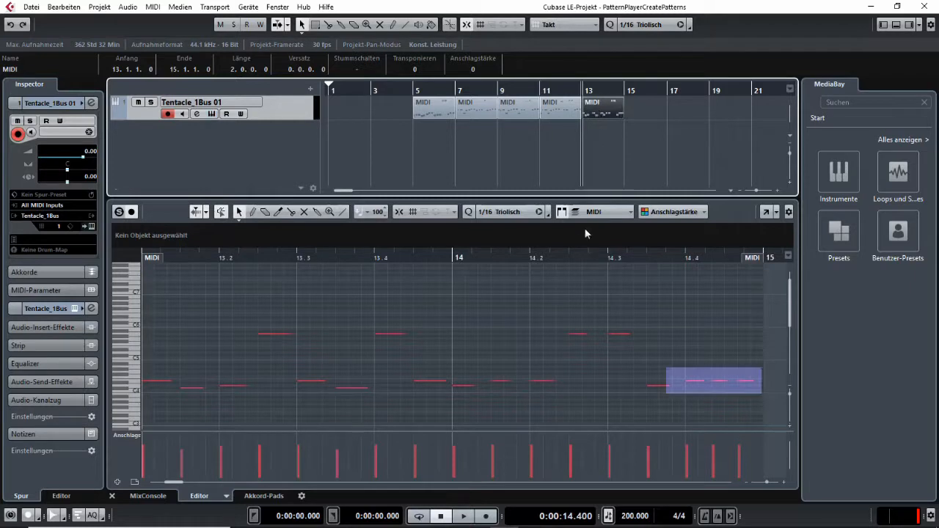
{"action": "key", "text": "space"}
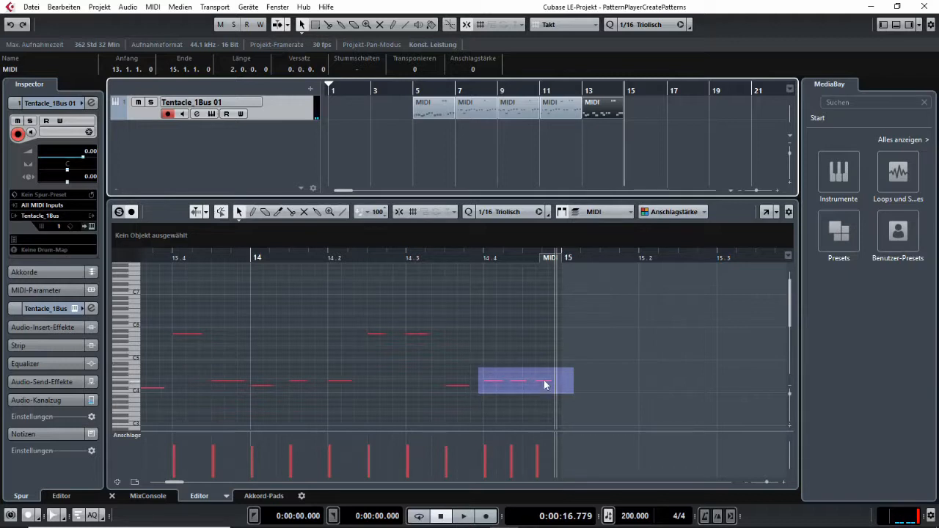
Reopen the Tentacle pattern controls, select variant New5 under Tutorial, Style1, Part1 and set its beats to 24.
{"action": "left_click", "coordinate": [93, 226]}
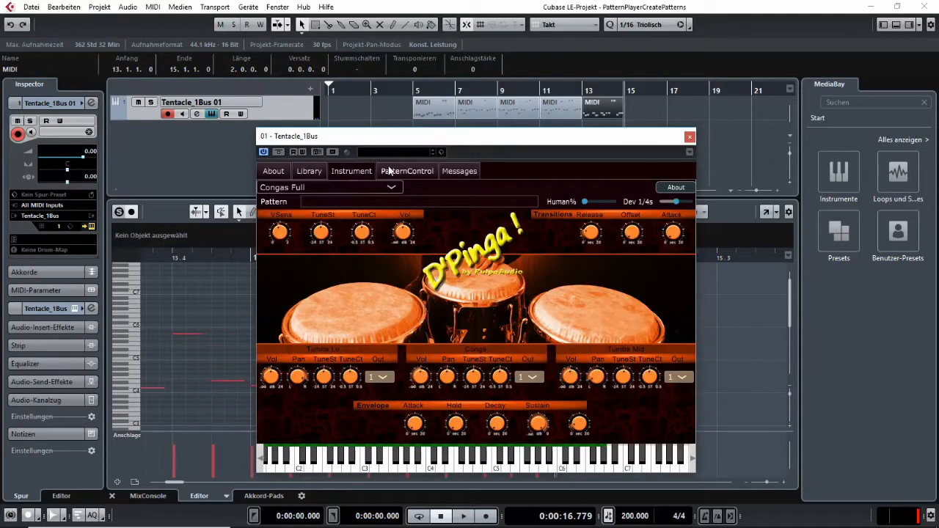
{"action": "left_click", "coordinate": [388, 170]}
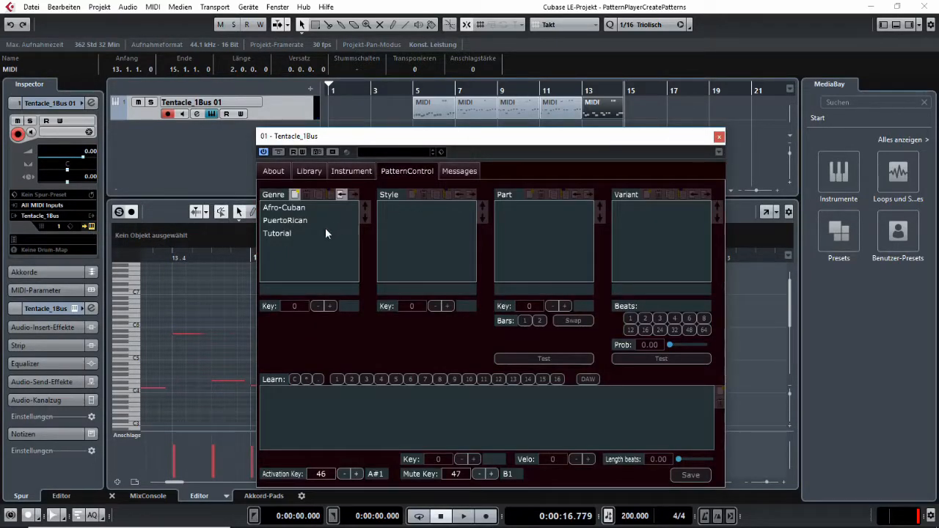
{"action": "left_click", "coordinate": [325, 232]}
{"action": "left_click", "coordinate": [403, 208]}
{"action": "left_click", "coordinate": [507, 207]}
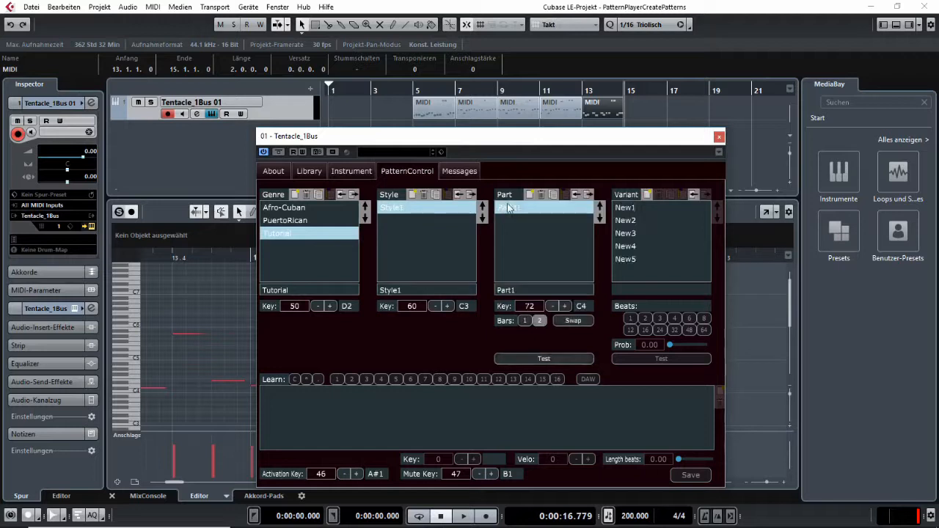
{"action": "left_click", "coordinate": [621, 259]}
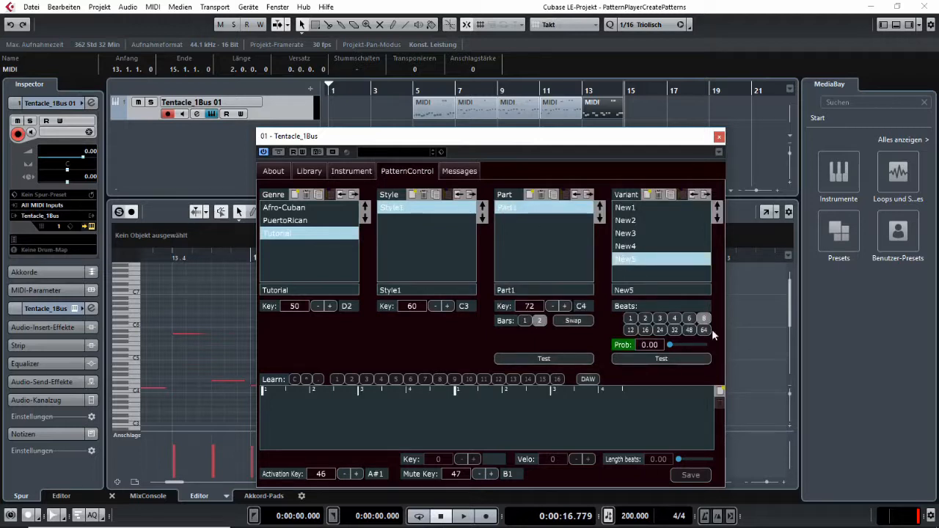
{"action": "left_click", "coordinate": [658, 330]}
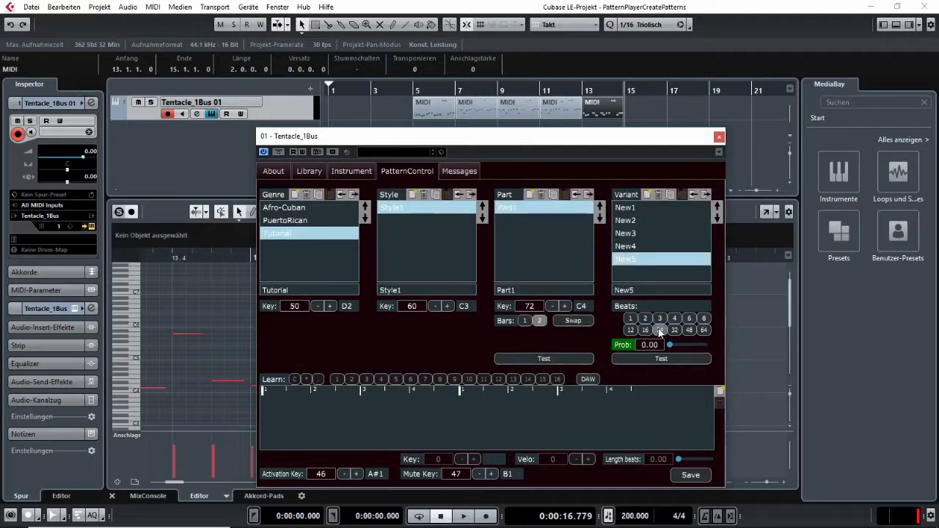
Record the pattern for variant New5 with DAW learning from the MIDI clip at bar 13 and test-play the variant.
{"action": "left_click", "coordinate": [587, 379]}
{"action": "left_click", "coordinate": [585, 90]}
{"action": "key", "text": "space"}
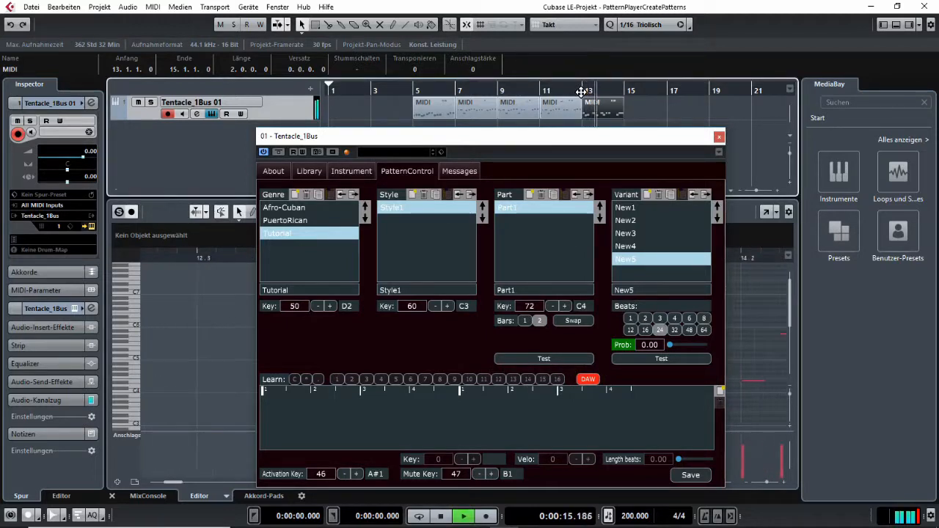
{"action": "key", "text": "space"}
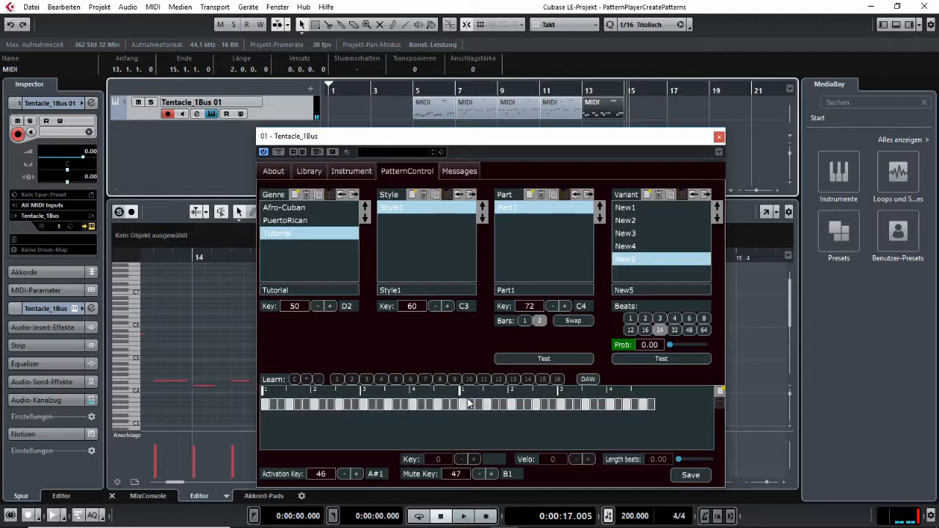
{"action": "left_click", "coordinate": [646, 357]}
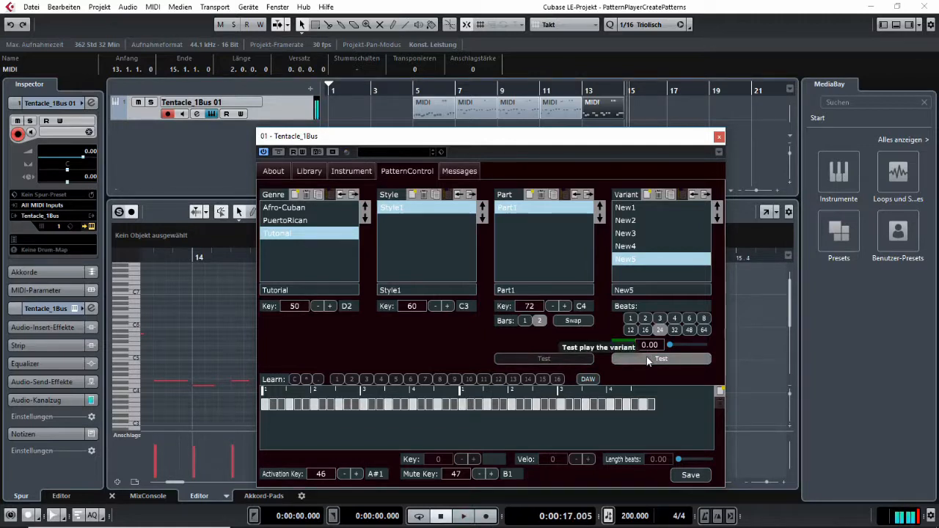
{"action": "left_click", "coordinate": [646, 358]}
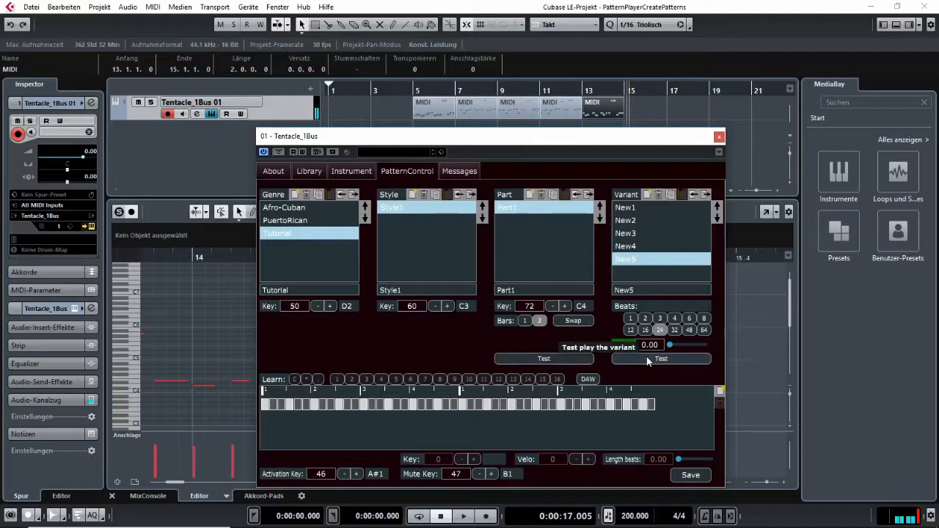
Compare the probabilities of variants New1 and New2, and set New1's probability to 0.2.
{"action": "left_click", "coordinate": [628, 209]}
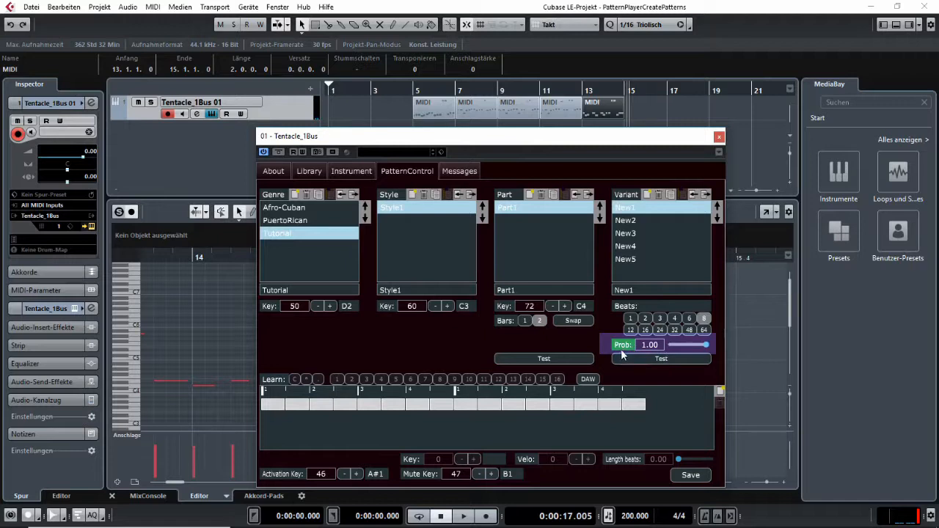
{"action": "left_click", "coordinate": [633, 221]}
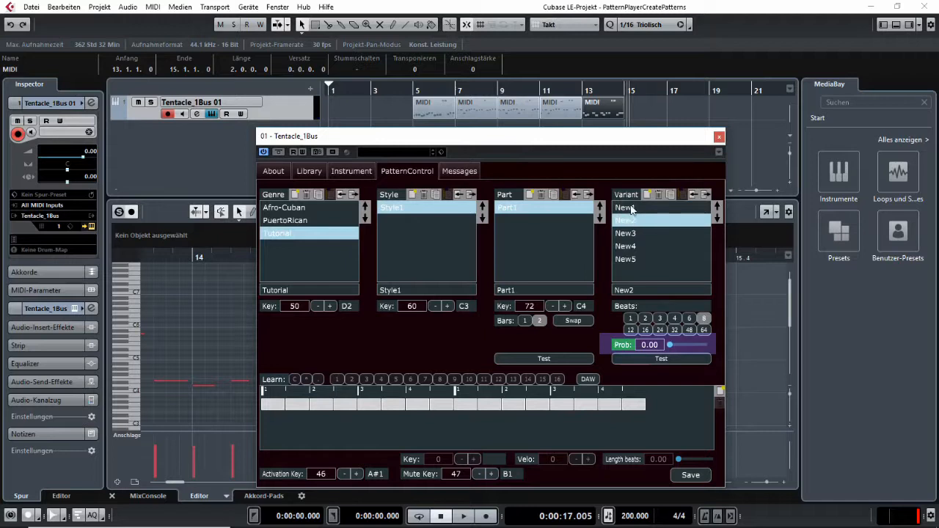
{"action": "left_click", "coordinate": [632, 209]}
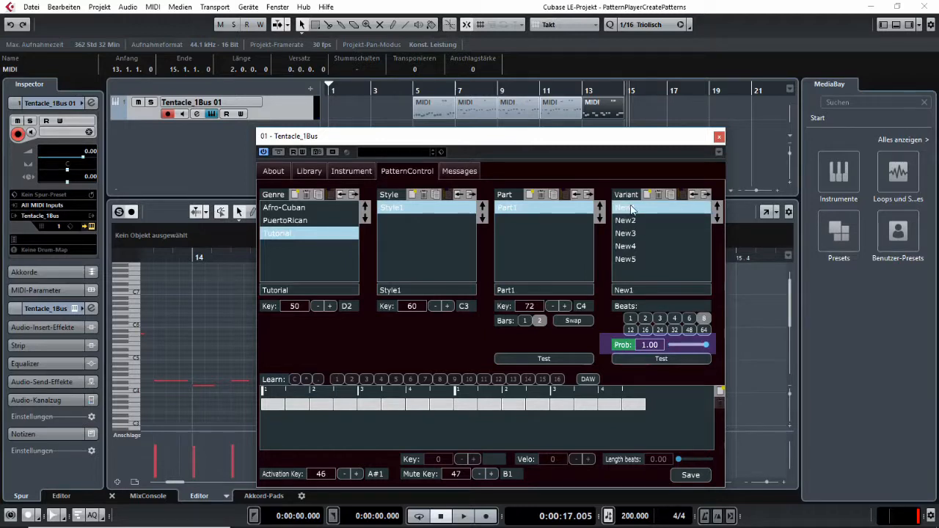
{"action": "left_click", "coordinate": [648, 346]}
{"action": "type", "text": "0.3"}
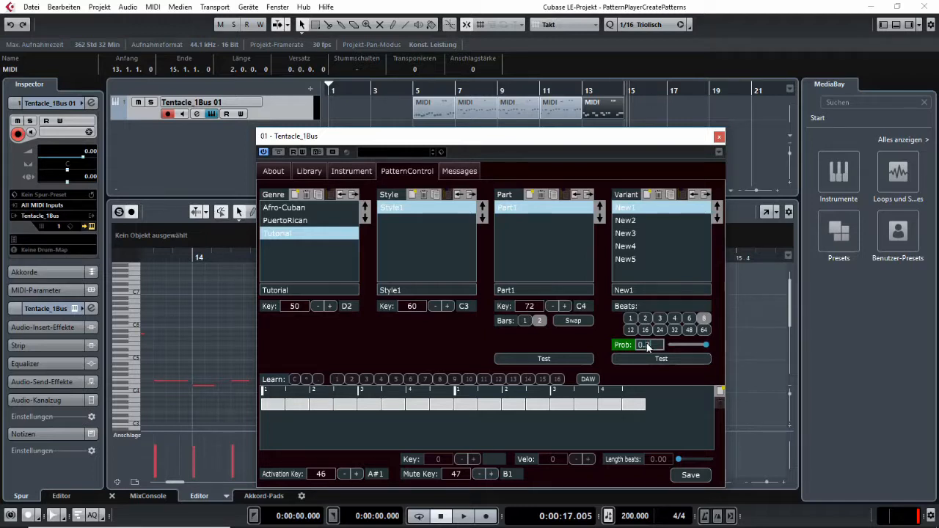
{"action": "key", "text": "Return"}
Set the probability of variants New2, New3, New4 and New5 to 0.2 each.
{"action": "left_click", "coordinate": [643, 221]}
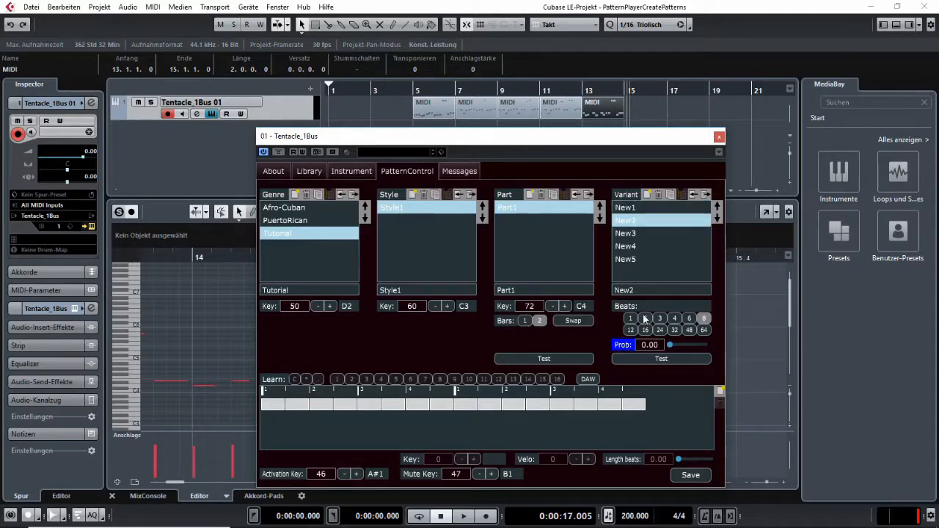
{"action": "left_click", "coordinate": [648, 345]}
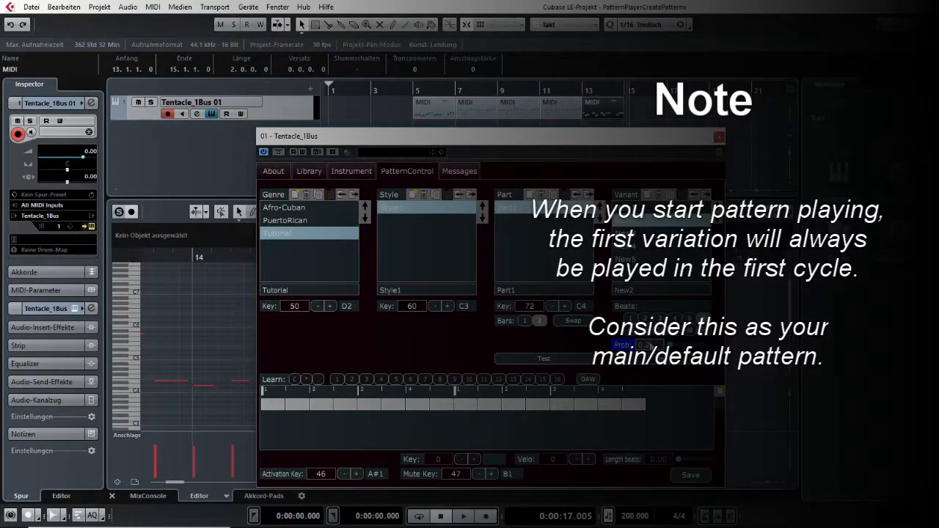
{"action": "left_click", "coordinate": [637, 234]}
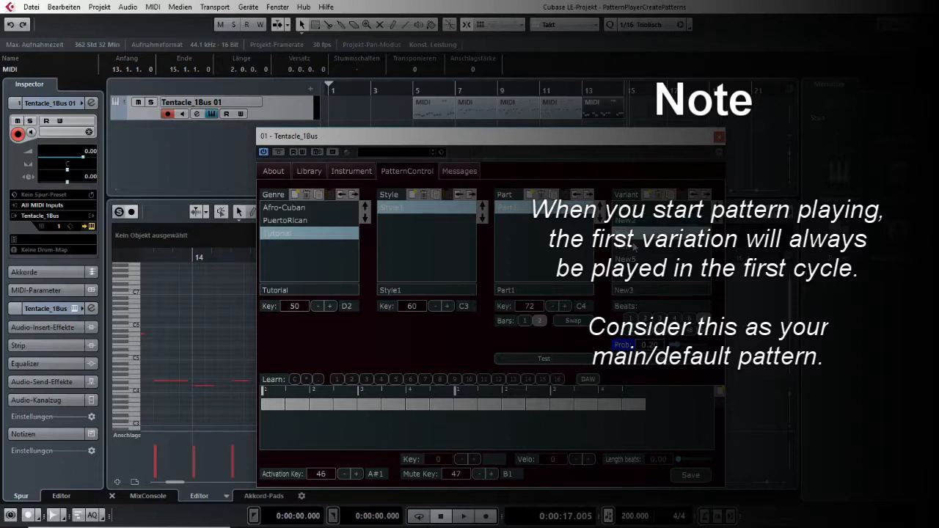
{"action": "left_click", "coordinate": [635, 247]}
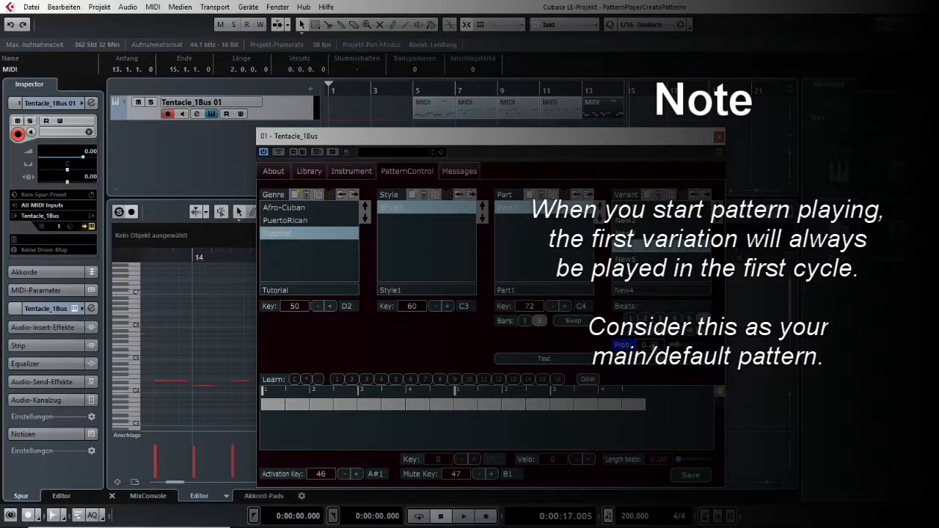
{"action": "left_click", "coordinate": [625, 259]}
{"action": "left_click", "coordinate": [655, 346]}
{"action": "type", "text": "0.2"}
{"action": "key", "text": "Return"}
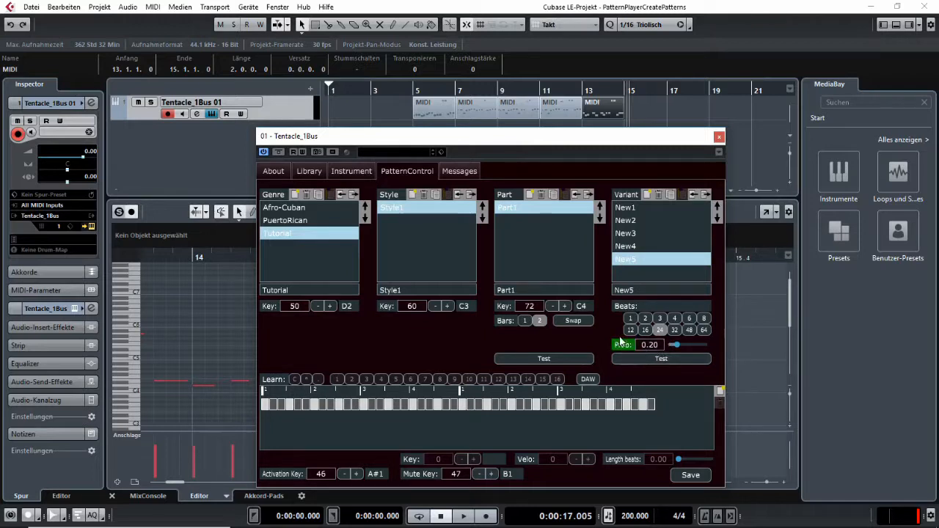
Recheck the probability entry of variant New5 and test-play Part1 with all of its variants.
{"action": "left_click", "coordinate": [654, 346]}
{"action": "key", "text": "Return"}
{"action": "key", "text": "Return"}
{"action": "left_click", "coordinate": [544, 361]}
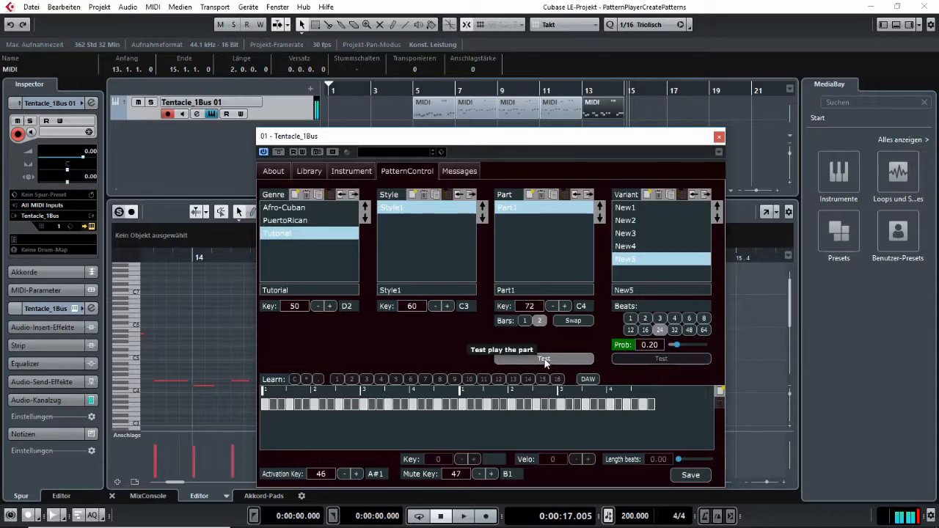